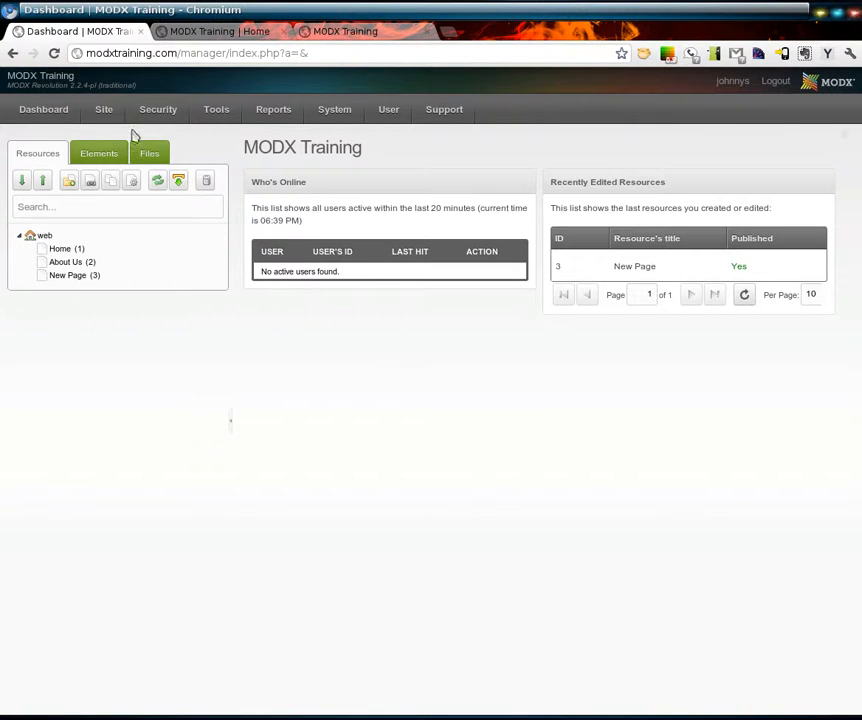
- Clear the site's cache and dismiss the console output
mouse_move(107, 117)
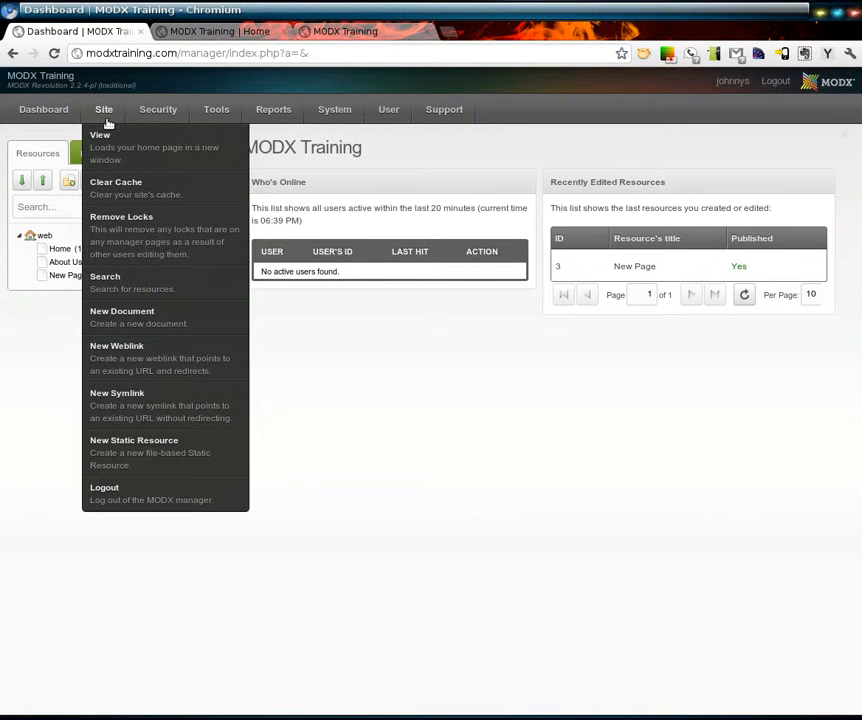
left_click(137, 199)
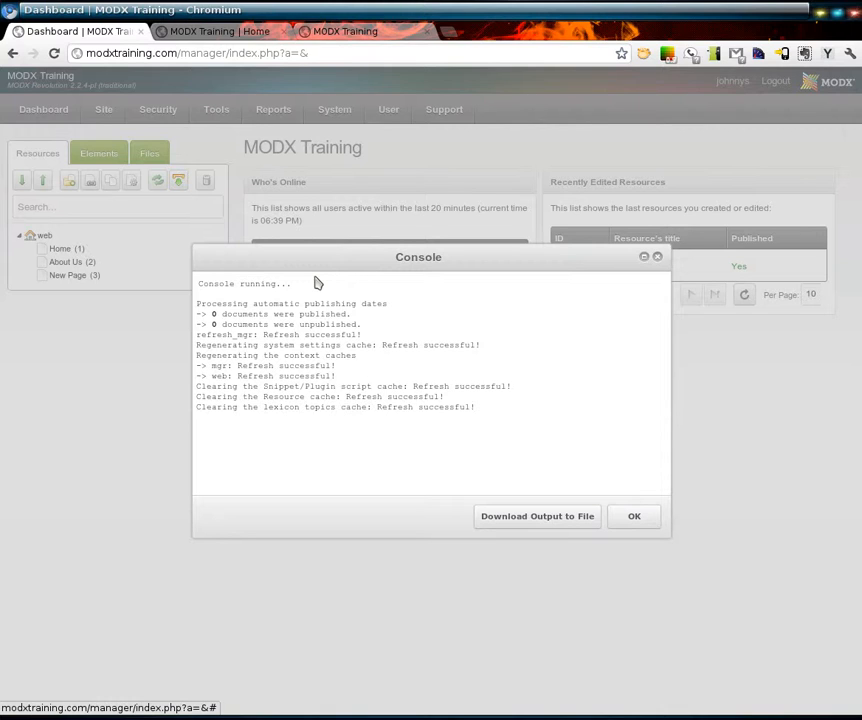
left_click(634, 516)
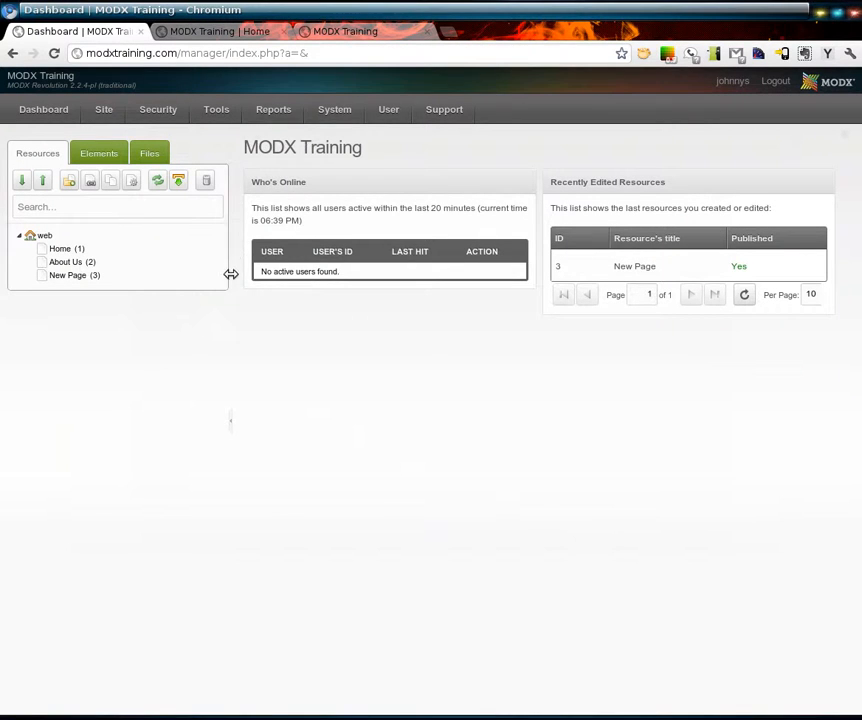
- Compare the front-end designs of the New Page and Home pages in their open browser tabs
mouse_move(271, 109)
left_click(327, 41)
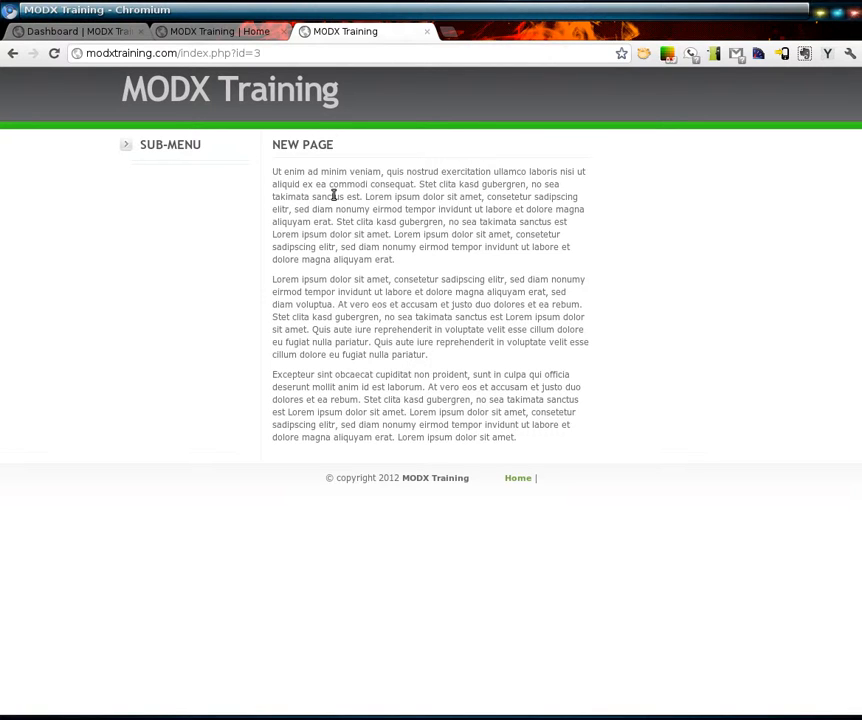
left_click(249, 36)
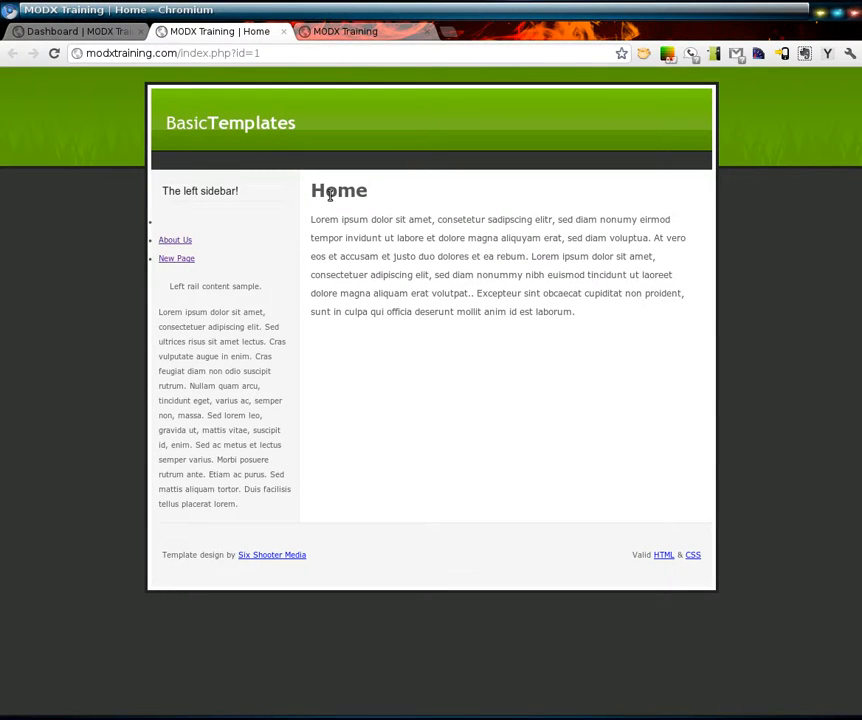
left_click(335, 31)
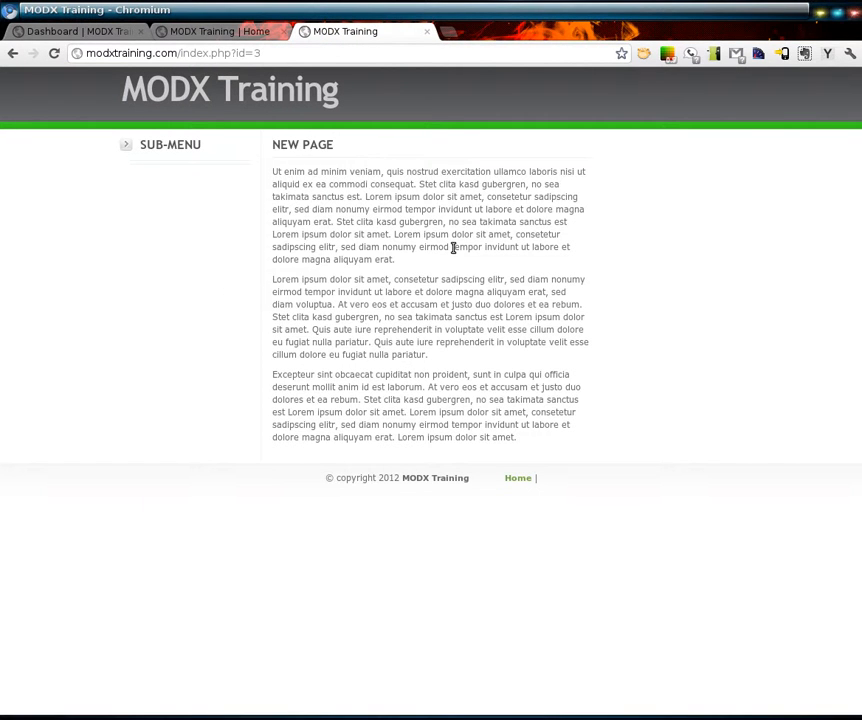
- Check the assigned template of the New Page and Home resources through Quick Update, closing each without saving
left_click(48, 31)
right_click(88, 281)
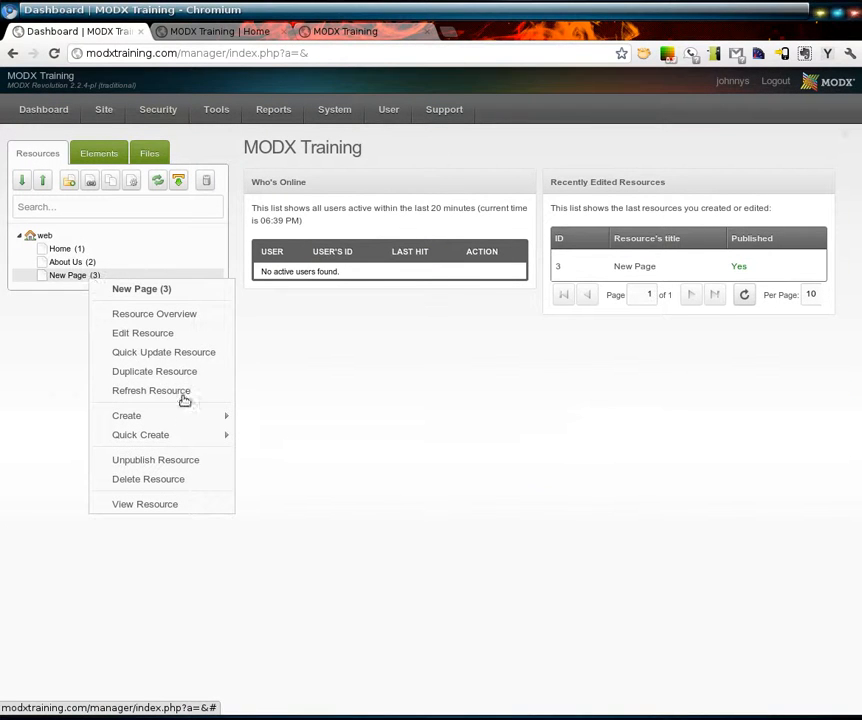
left_click(183, 354)
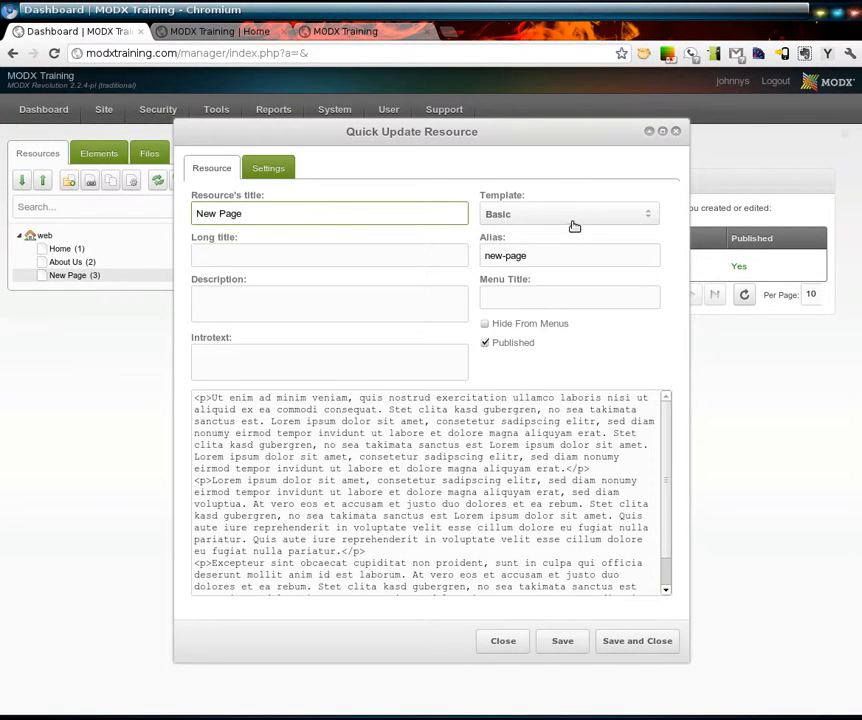
left_click(490, 646)
right_click(65, 250)
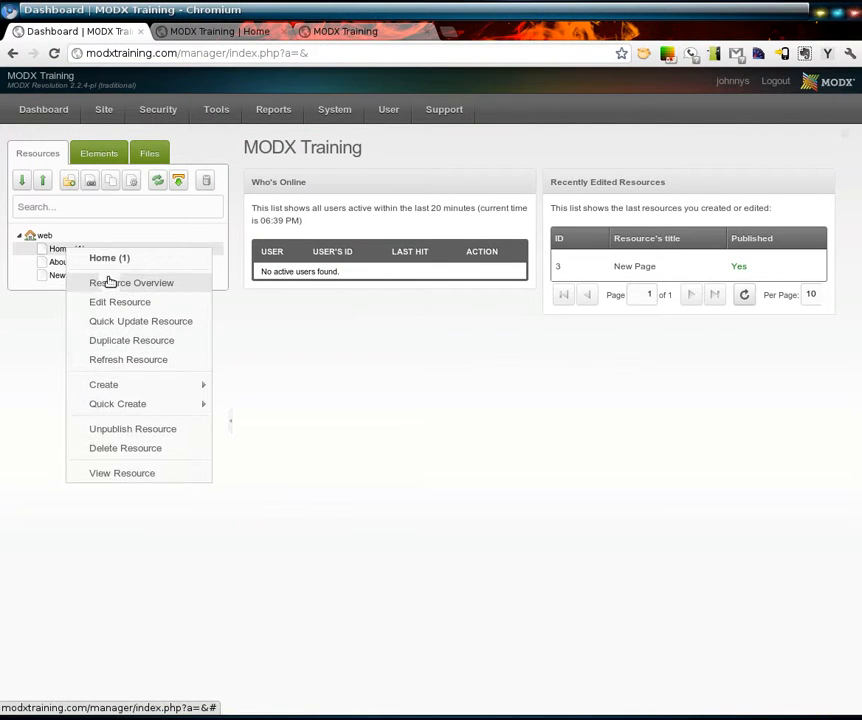
left_click(139, 322)
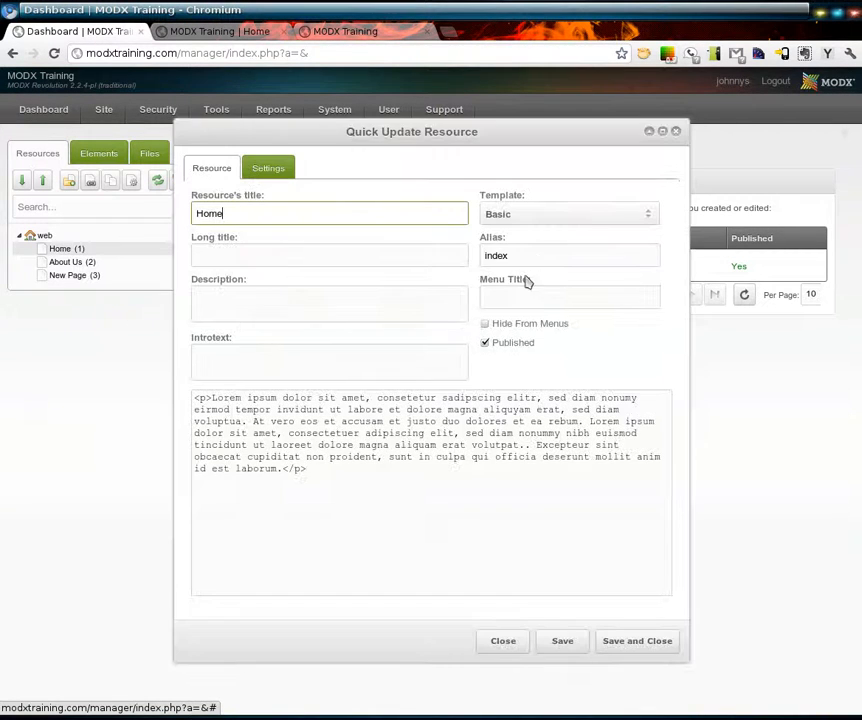
left_click(496, 641)
- Clear the site's cache again from the manager and reload the front-end New Page
left_click(371, 38)
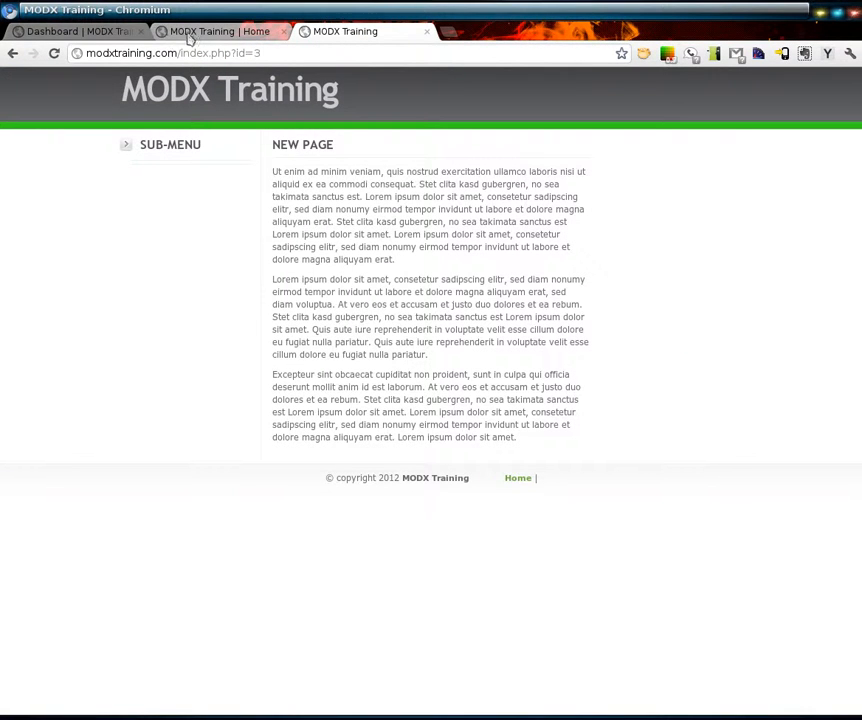
left_click(129, 33)
mouse_move(106, 110)
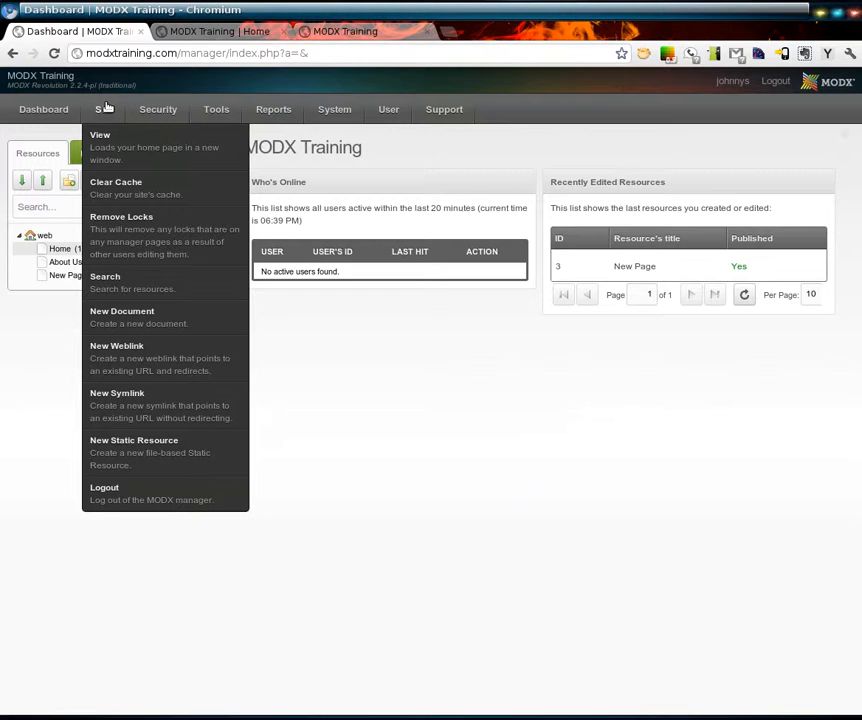
left_click(129, 181)
left_click(634, 516)
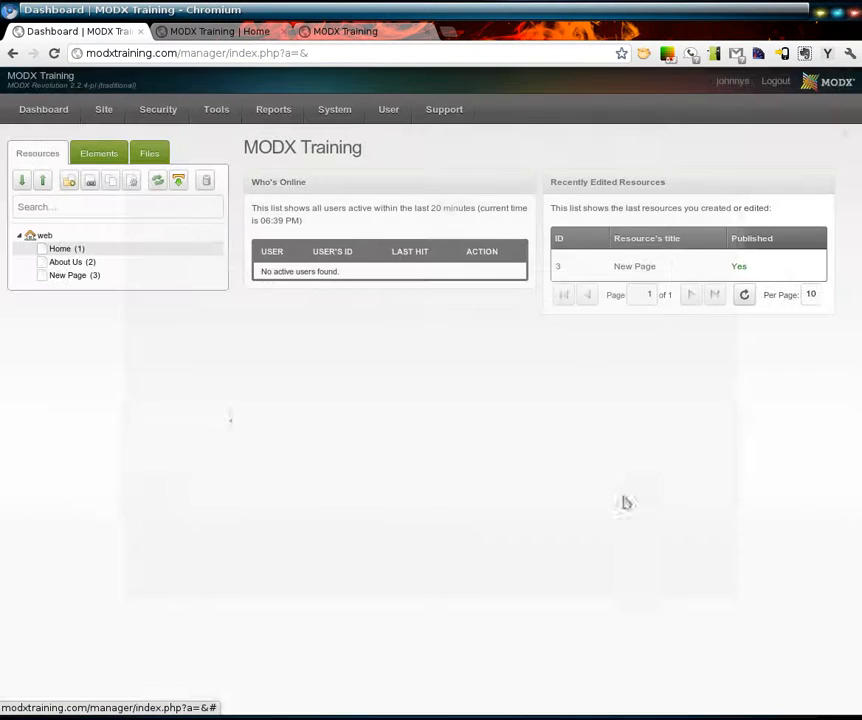
left_click(352, 33)
key("F5")
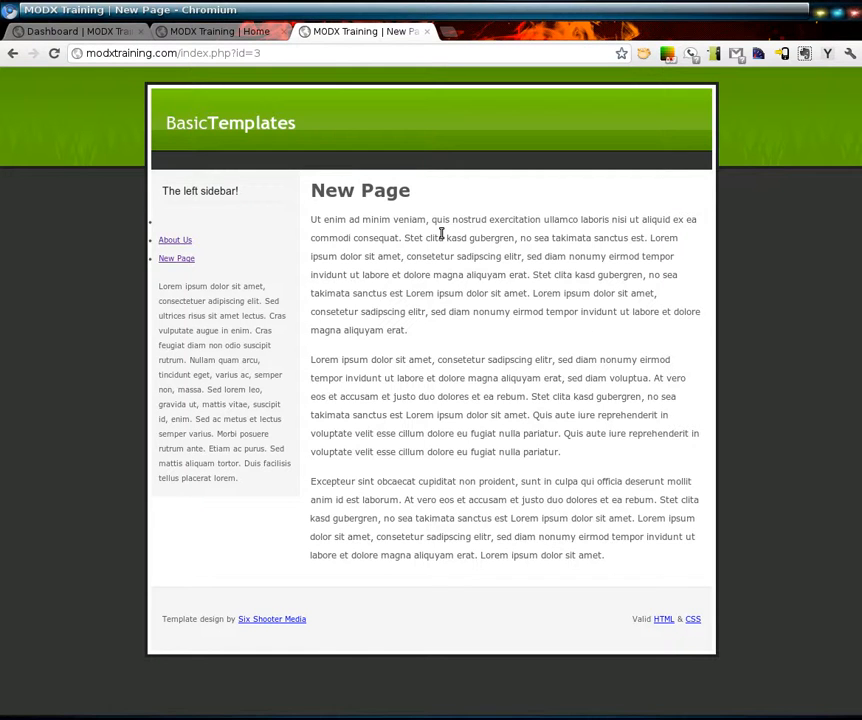
- Open Package Management in the manager and search locally for packages to add to the workspace
left_click(92, 34)
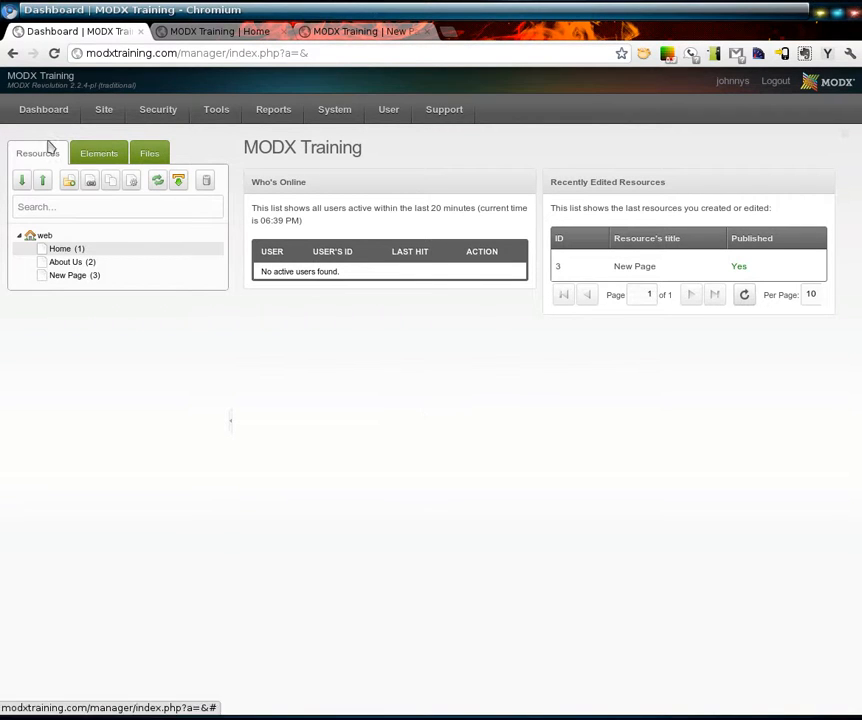
mouse_move(100, 112)
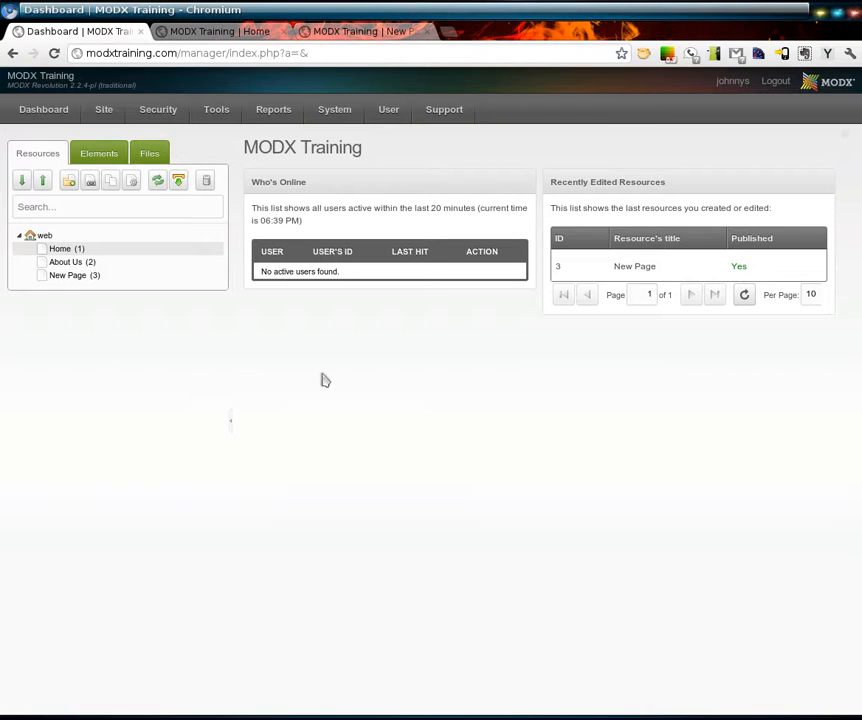
mouse_move(350, 114)
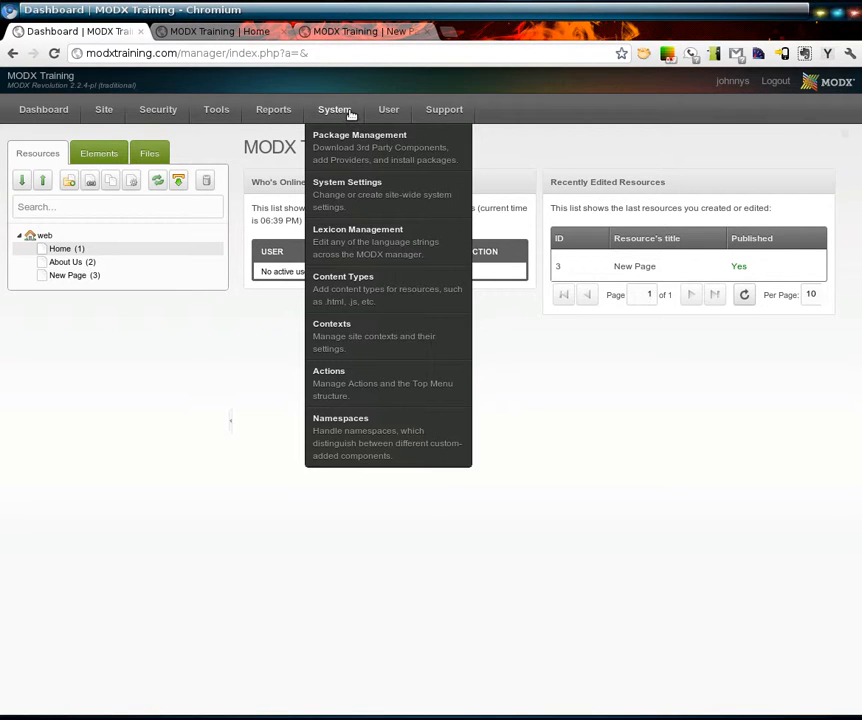
left_click(351, 150)
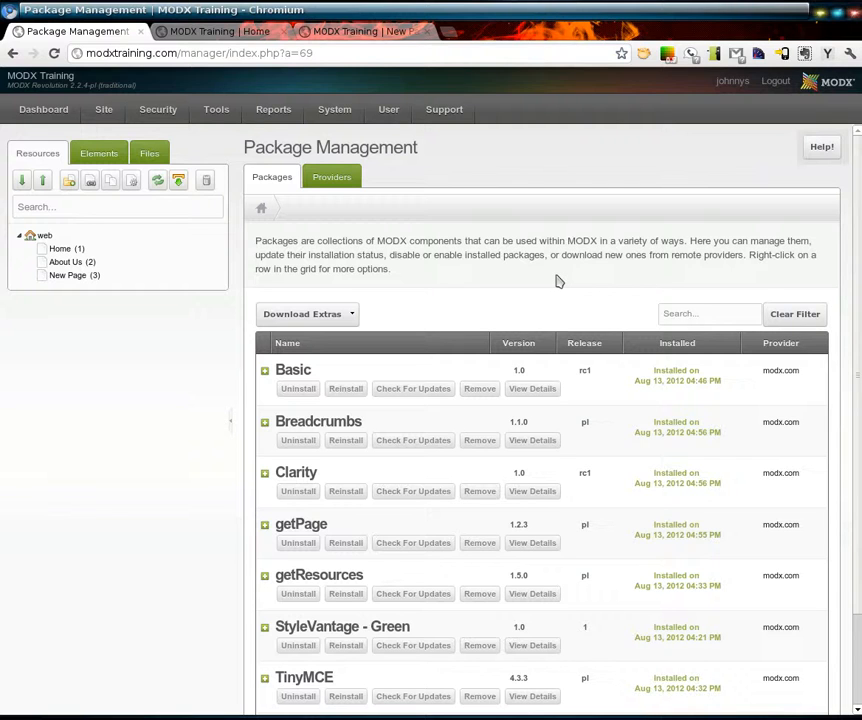
left_click(354, 316)
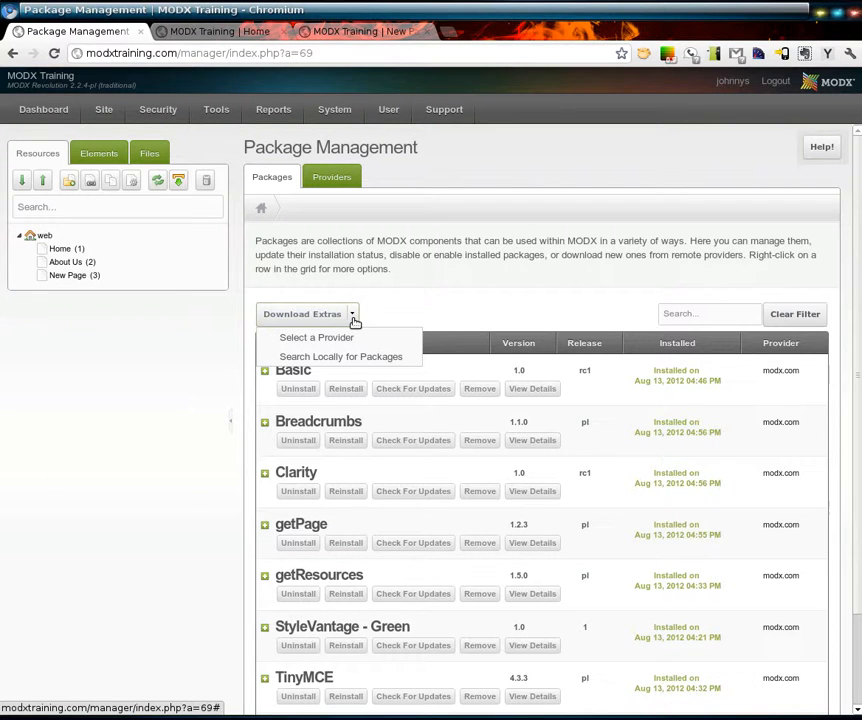
left_click(393, 362)
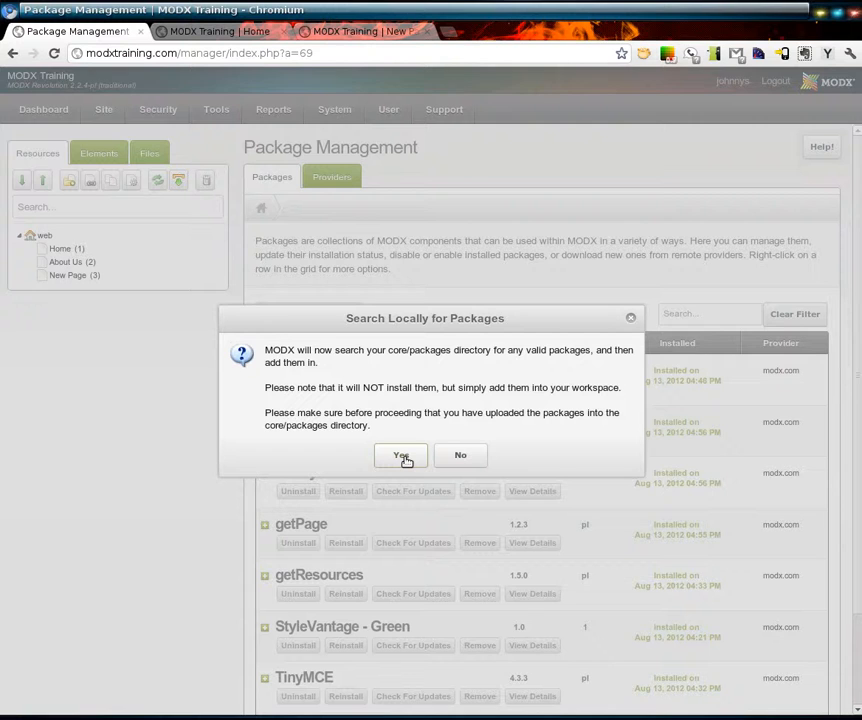
left_click(404, 459)
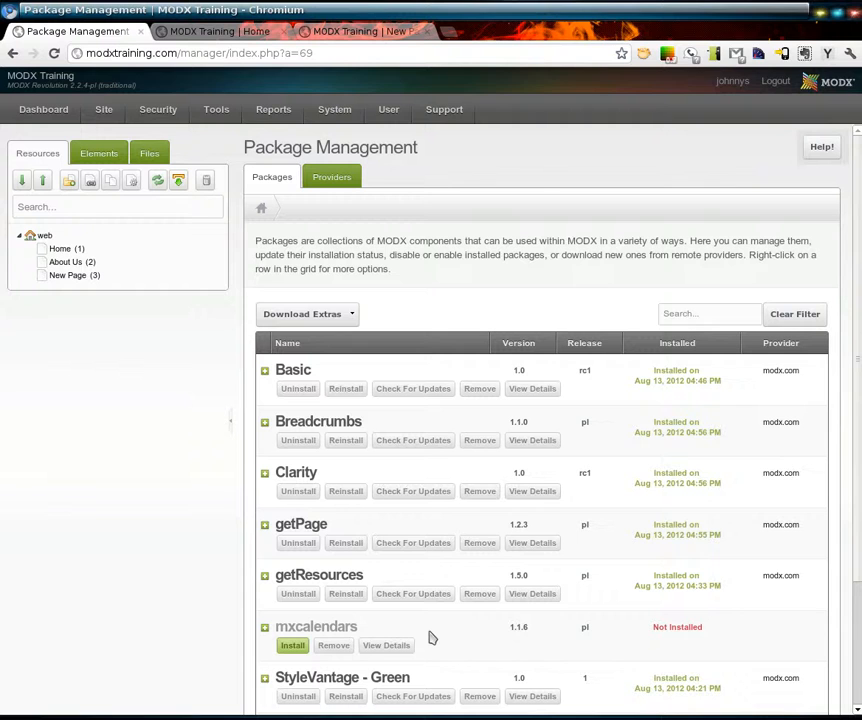
- Start installing the mxcalendars 1.1.6 package and review its readme, license and changelog
left_click(294, 646)
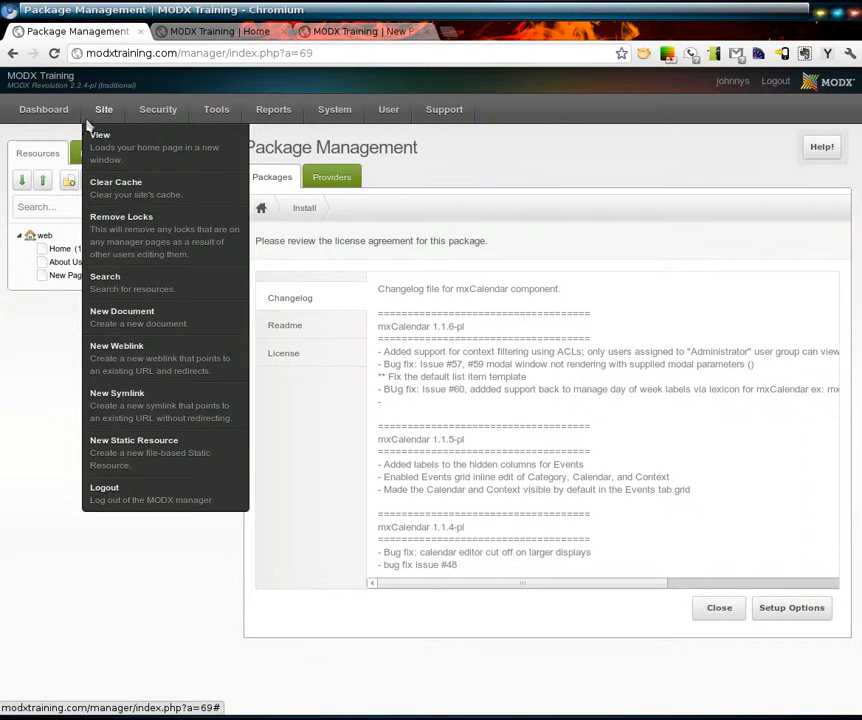
mouse_move(77, 123)
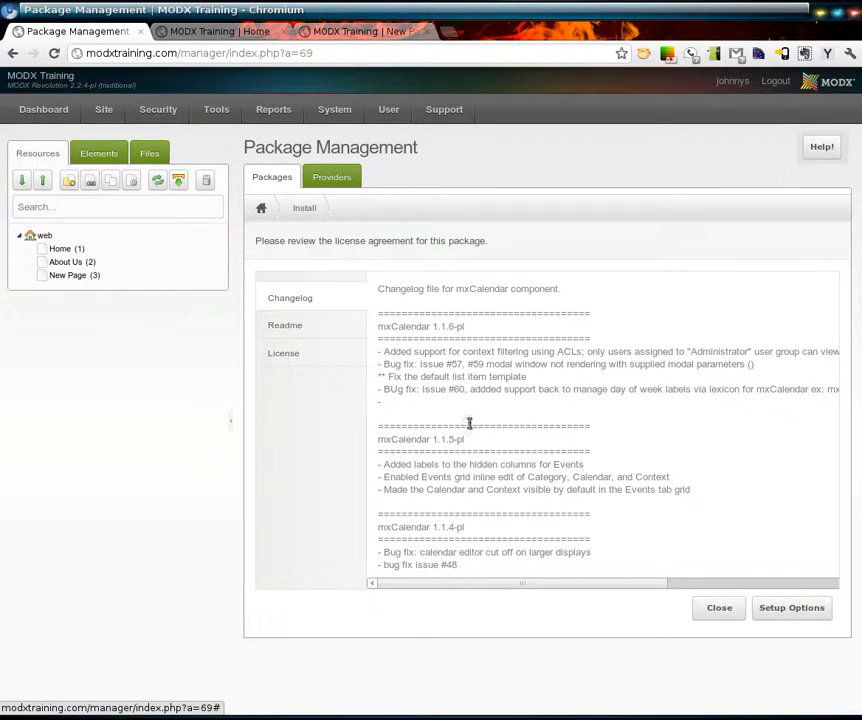
left_click(295, 329)
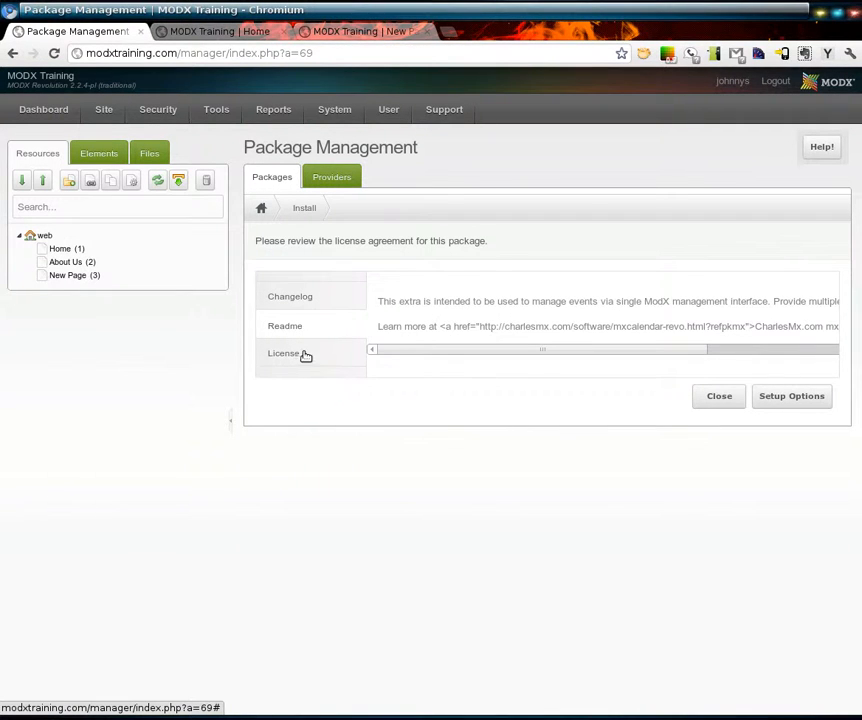
left_click(302, 356)
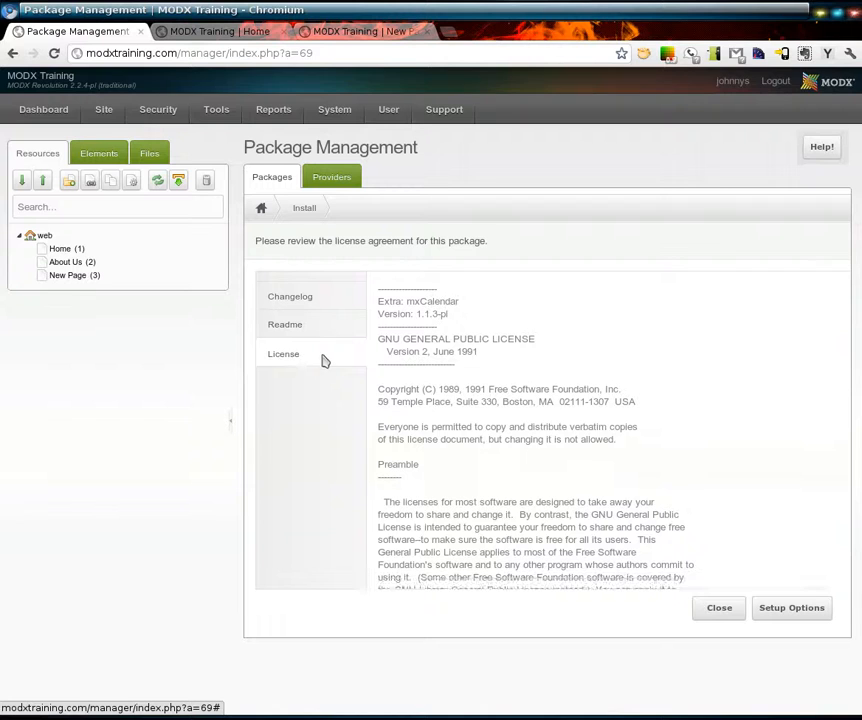
left_click(316, 295)
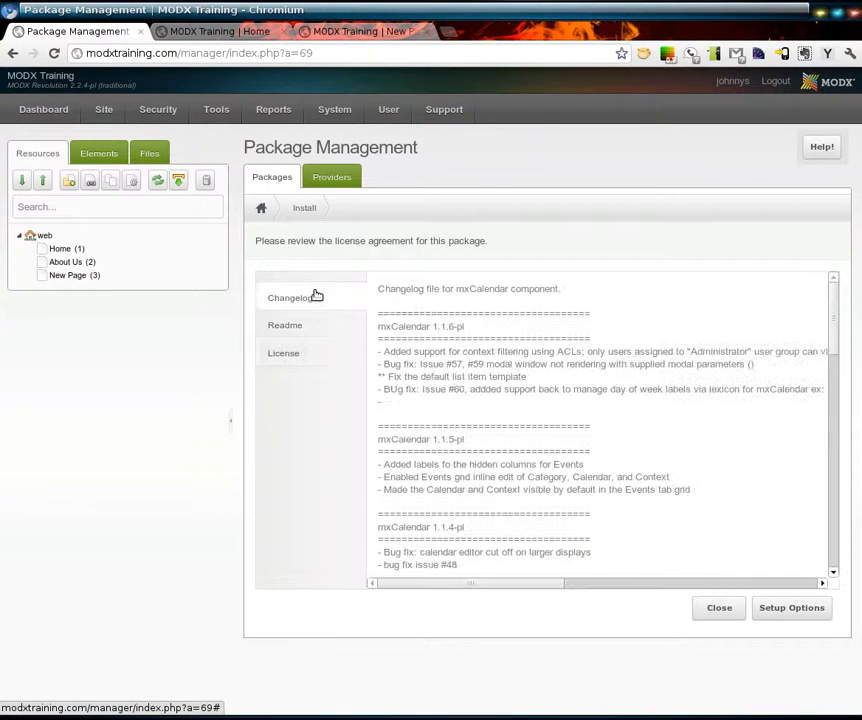
- Install mxcalendars with events requiring a category and the HTML Editor as description form type, then close the console
left_click(793, 609)
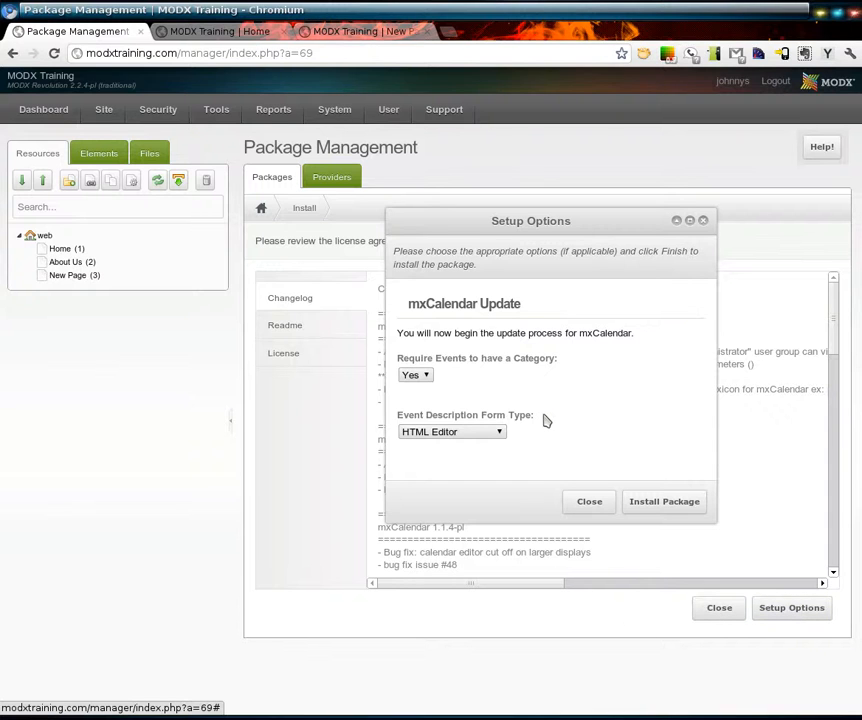
left_click(668, 505)
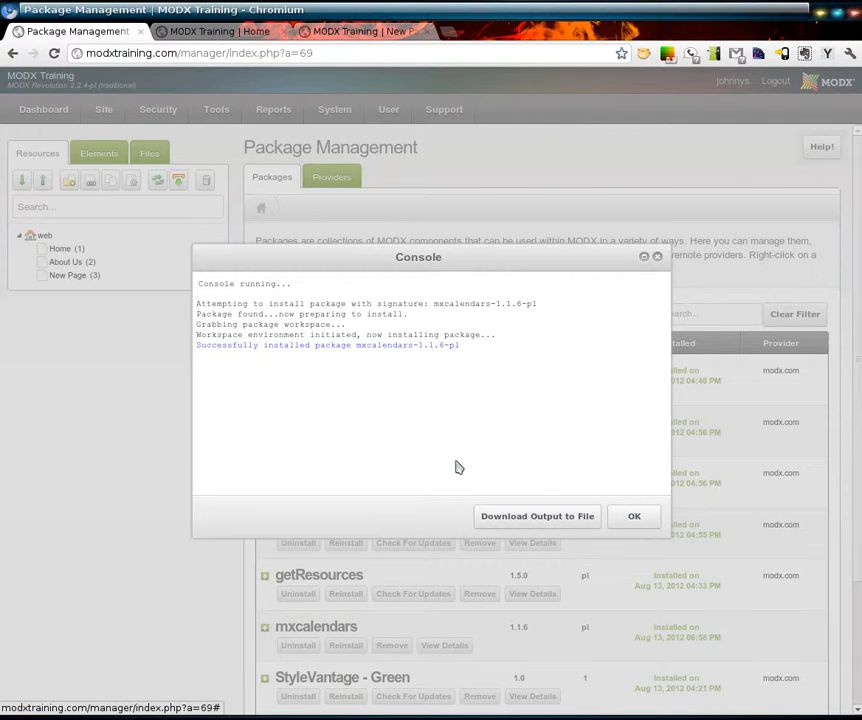
left_click(635, 518)
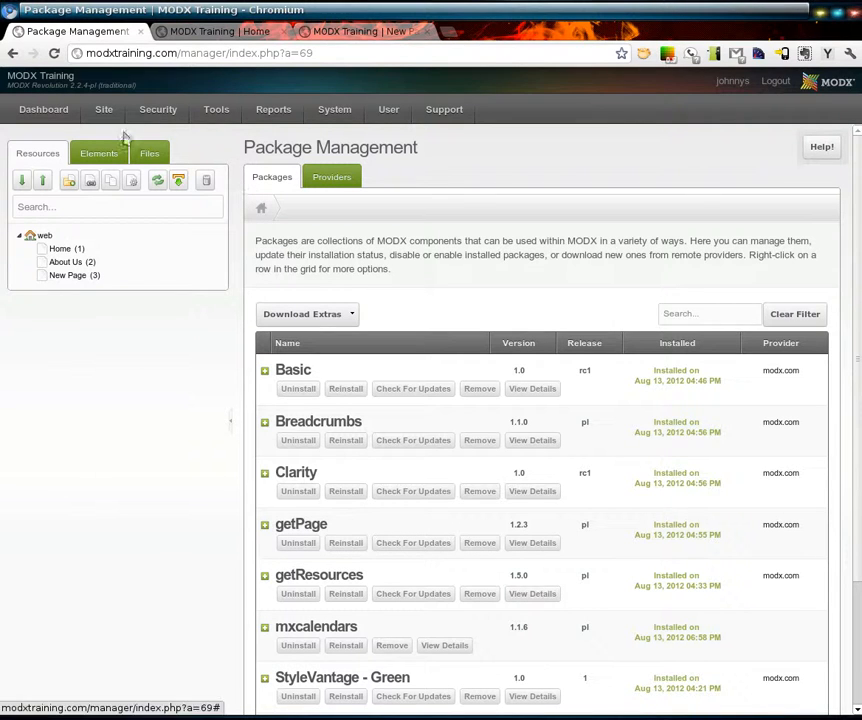
- Reload the manager dashboard and open the newly installed mxCalendar component
left_click(59, 116)
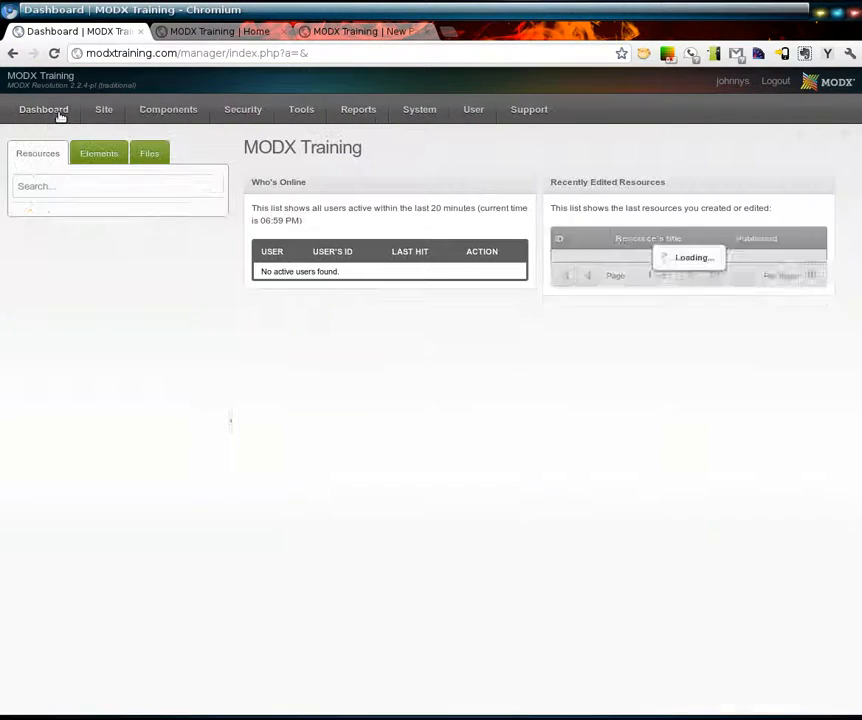
mouse_move(150, 115)
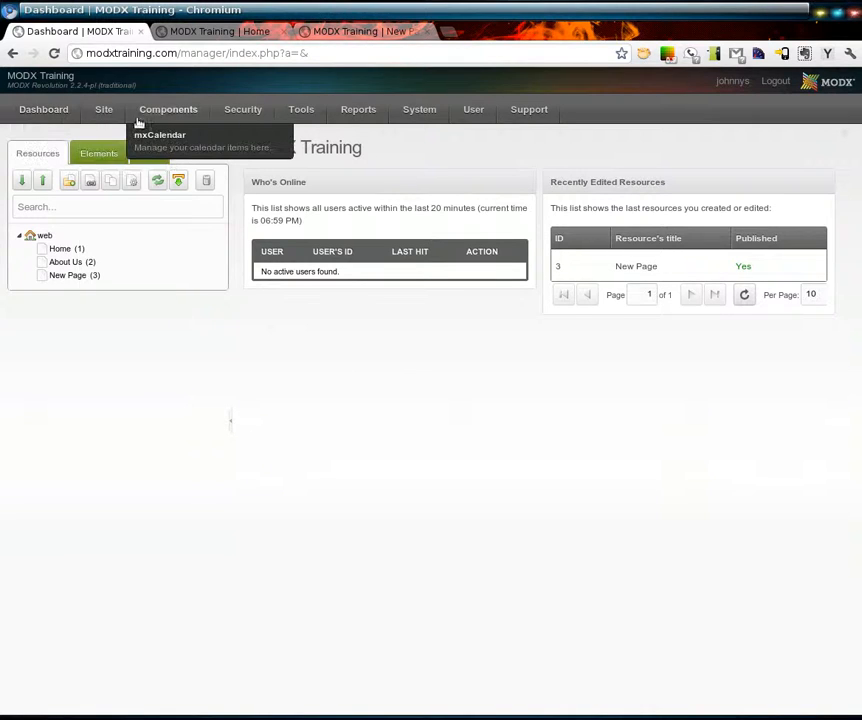
left_click(201, 148)
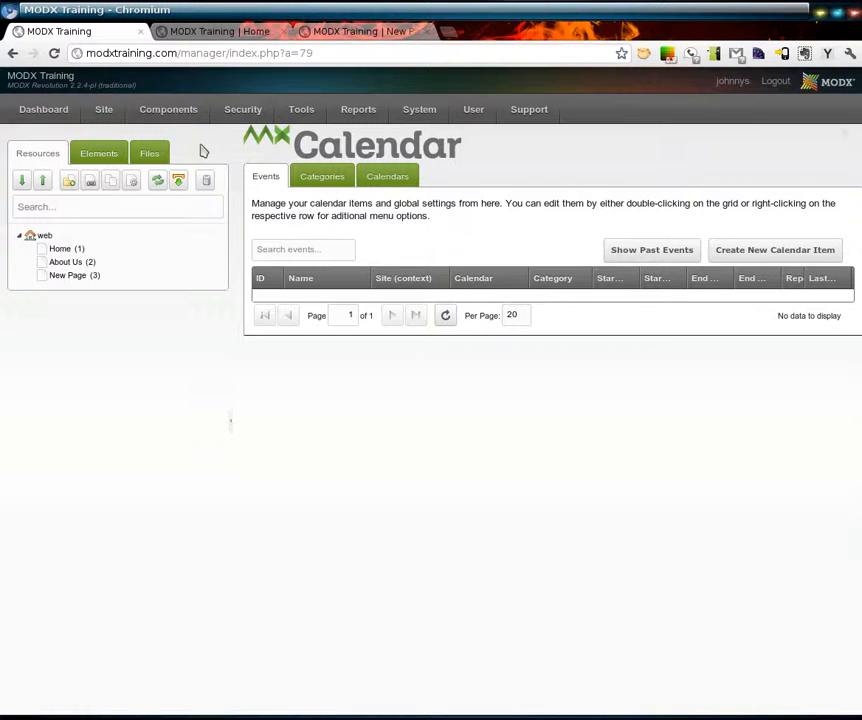
mouse_move(163, 119)
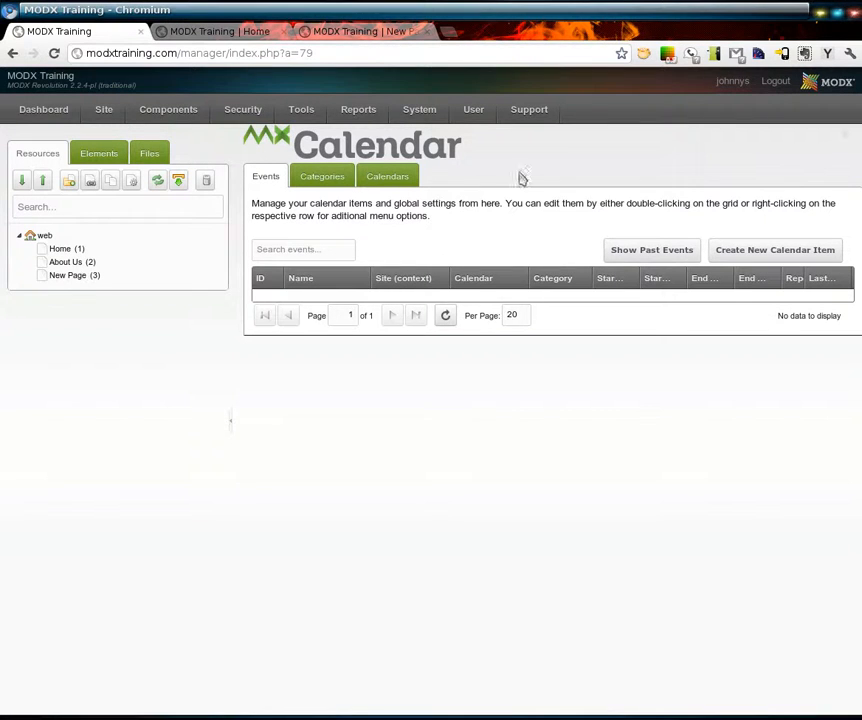
- Log out of the MODX manager
left_click(777, 84)
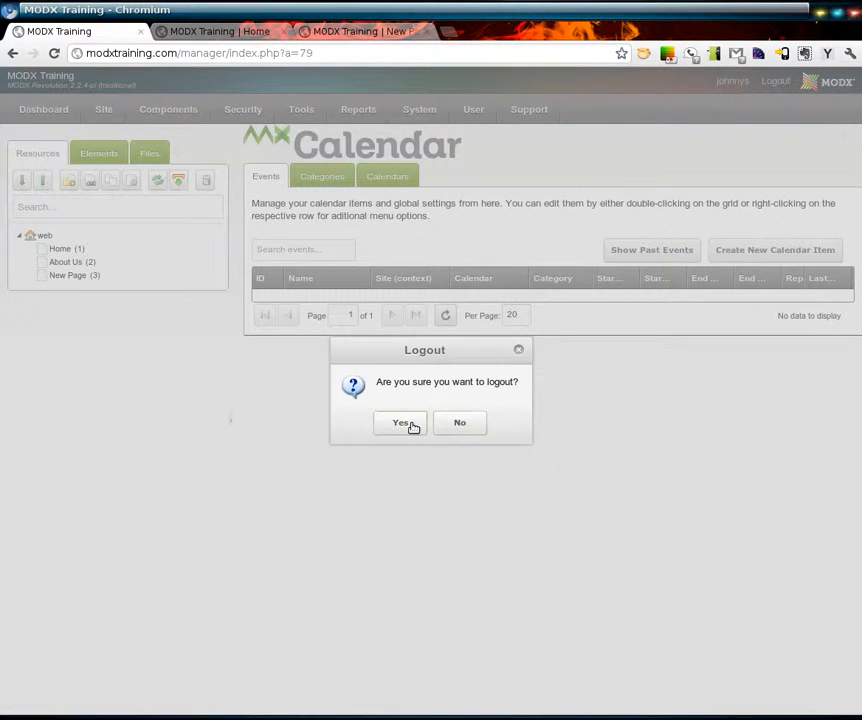